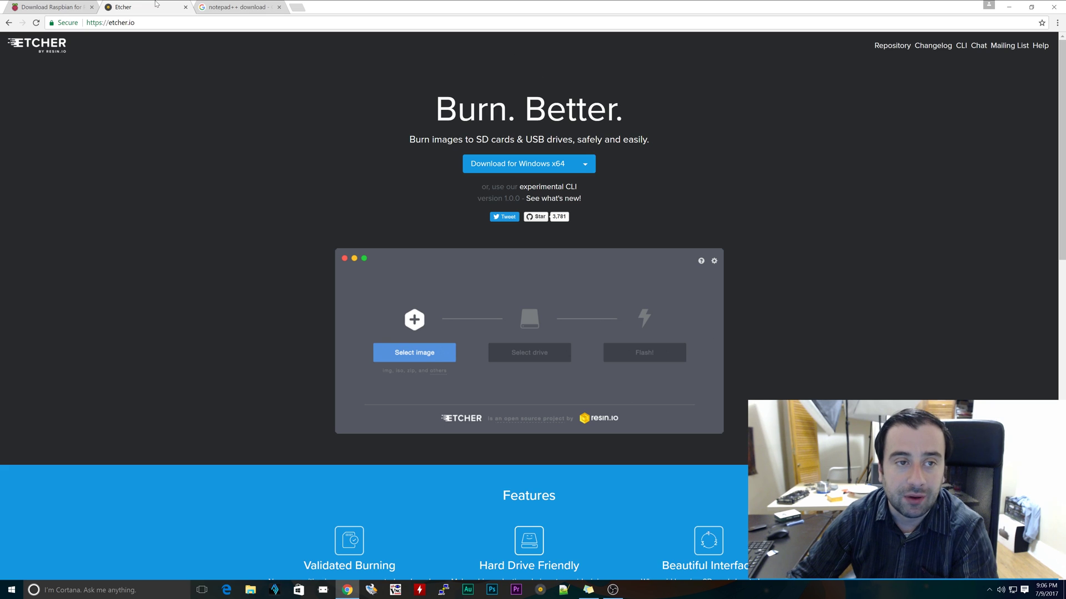
View the Notepad++ 7.4.2 download page reached from the search results, and minimize the browser
left_click(236, 7)
left_click(256, 263)
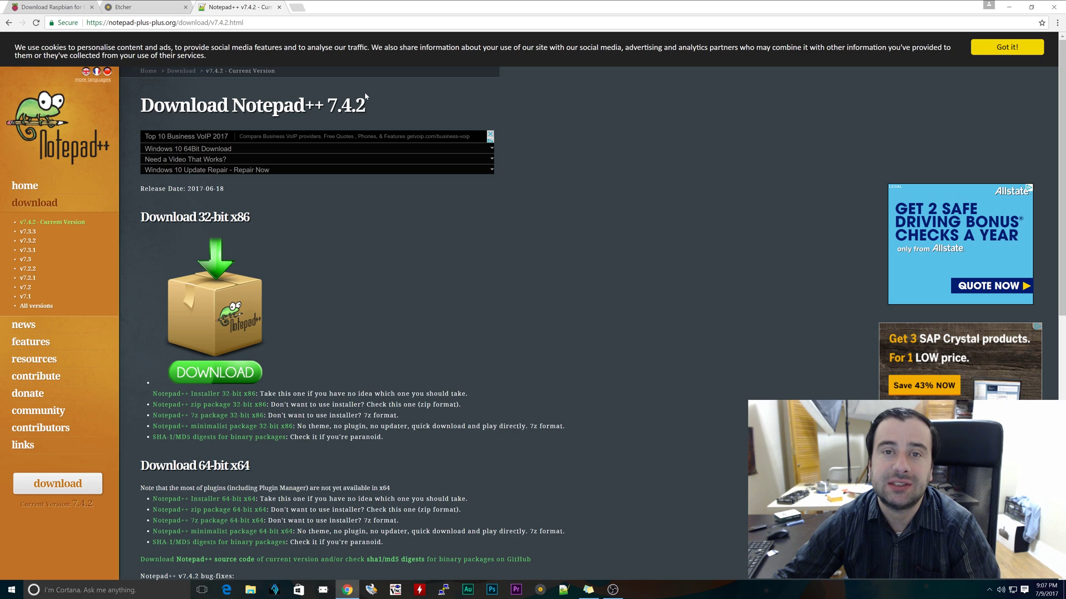
left_click_drag(232, 105, 323, 105)
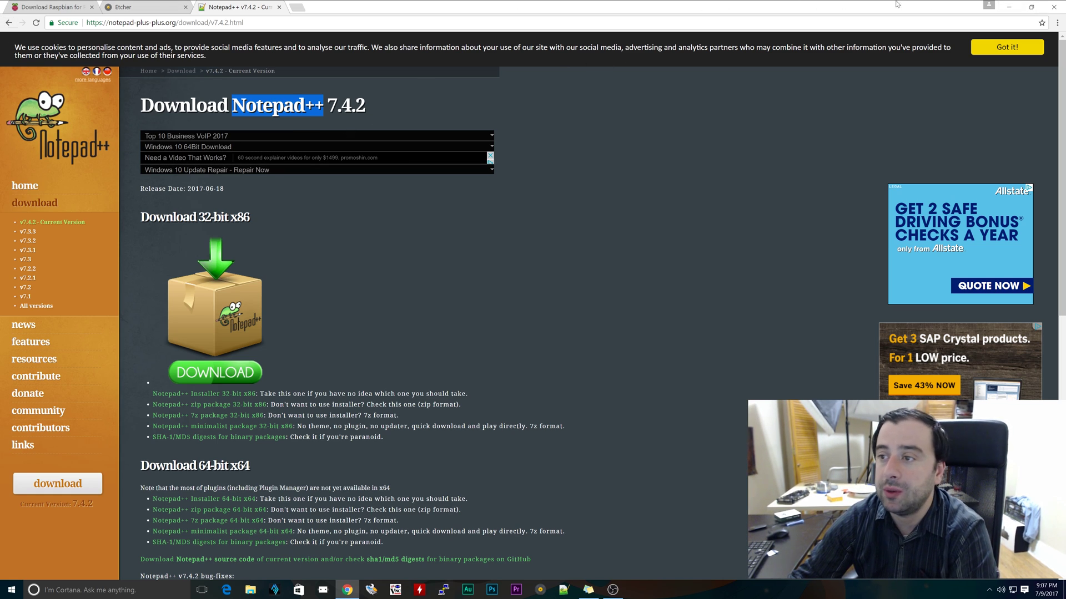
left_click(1008, 7)
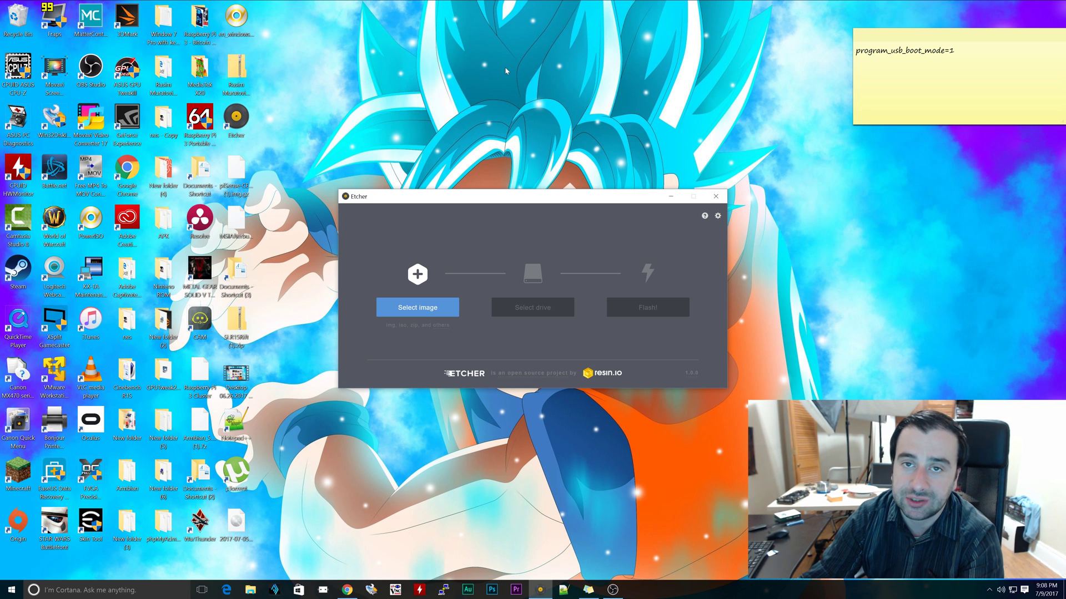
In Etcher, load the 2017-07-05 raspbian-jessie.img file from the Desktop as the source image
left_click(419, 311)
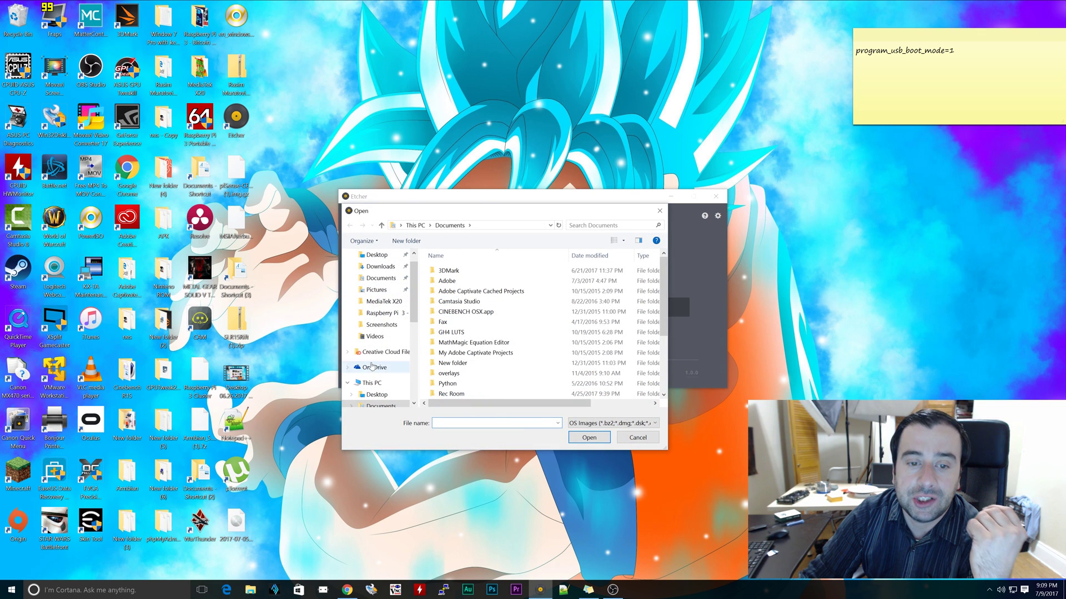
left_click(376, 255)
left_click_drag(666, 272, 667, 368)
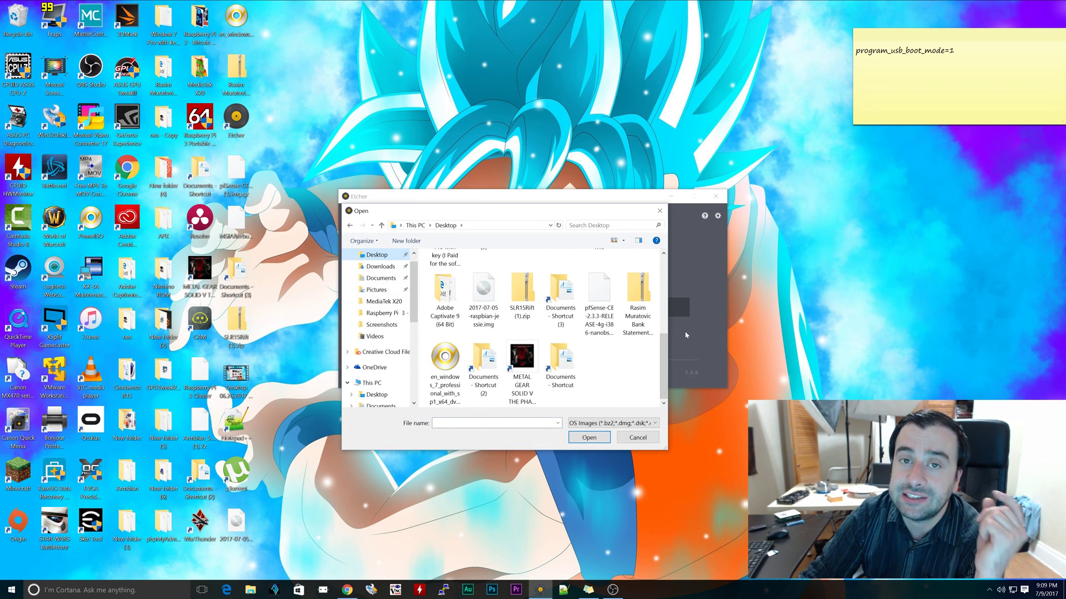
double_click(484, 294)
Flash the image to the 15.9 GB Lexar Pro LRW400 USB device (G:) and close Etcher
left_click(533, 313)
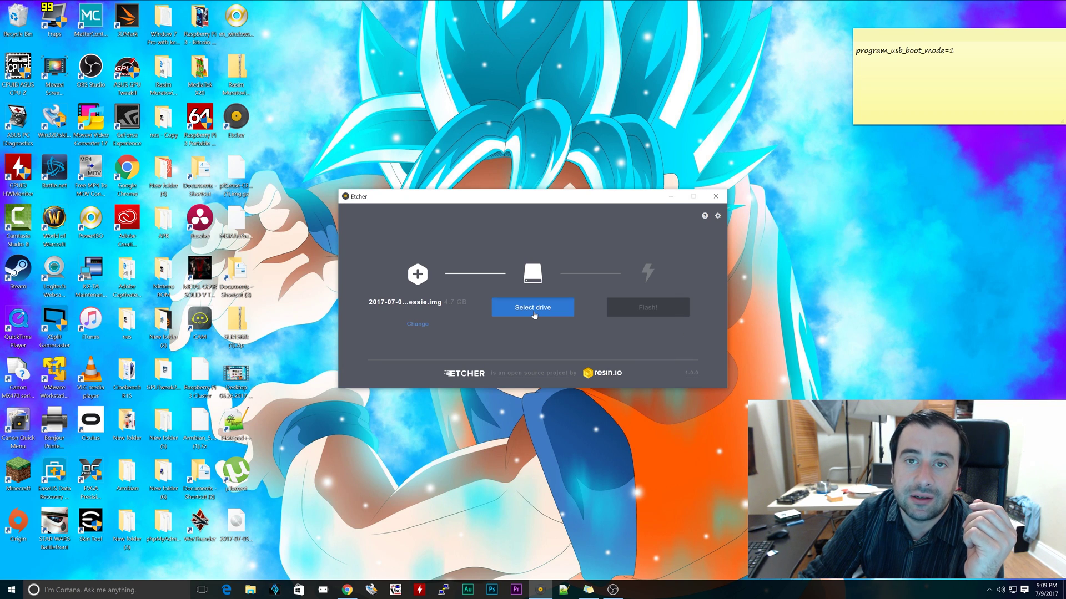
left_click(542, 253)
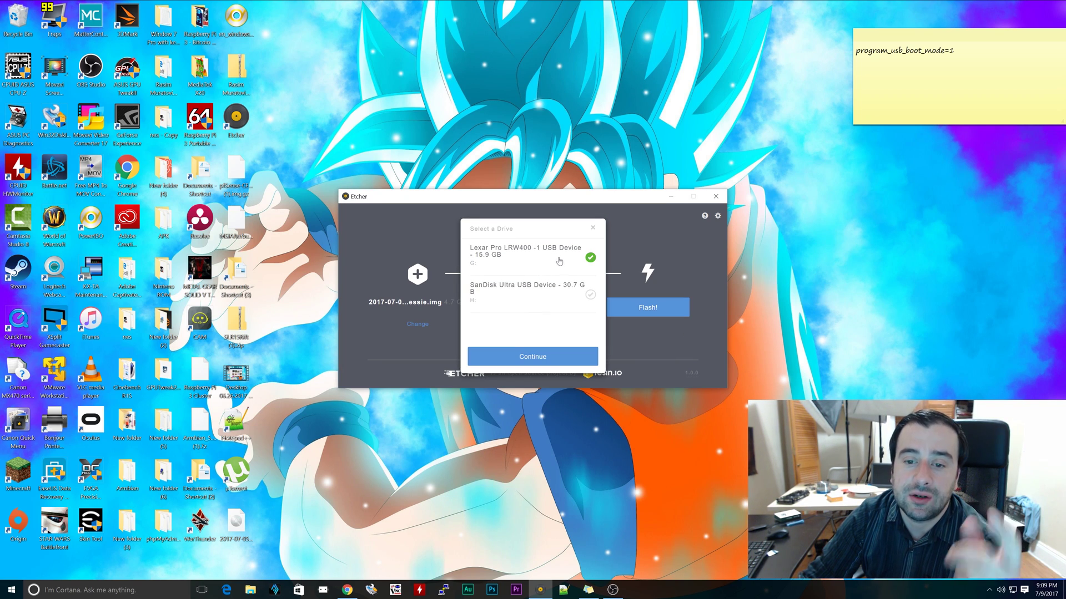
left_click(525, 360)
left_click(666, 310)
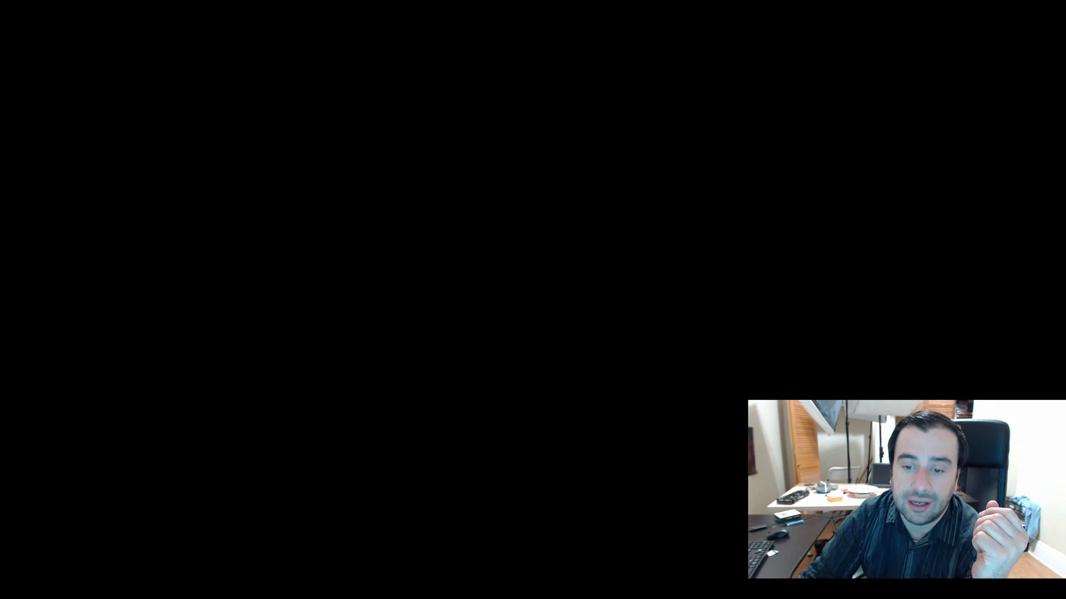
left_click(600, 303)
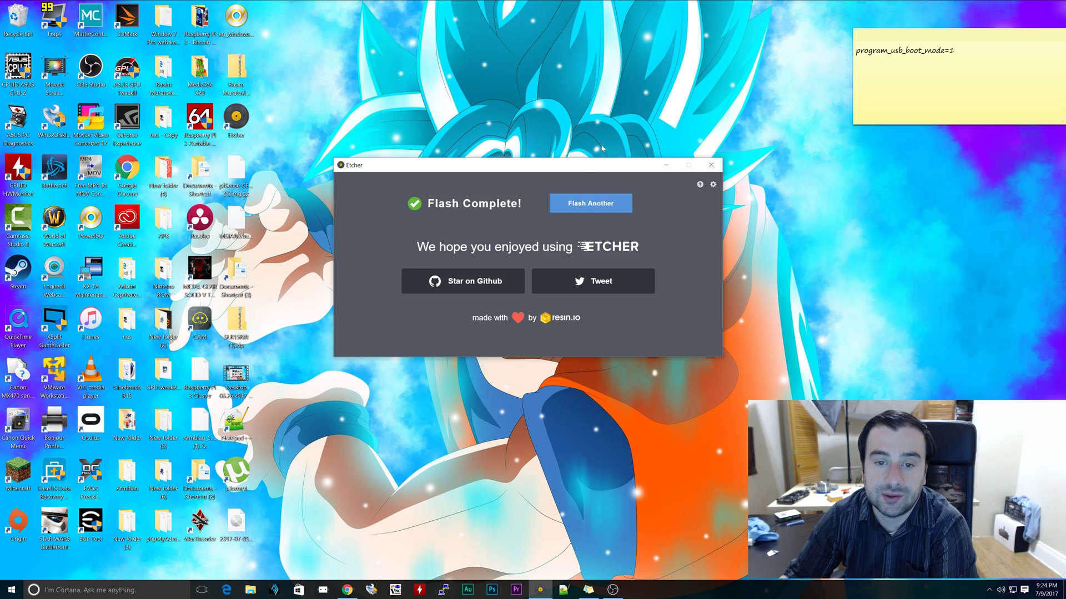
left_click(716, 165)
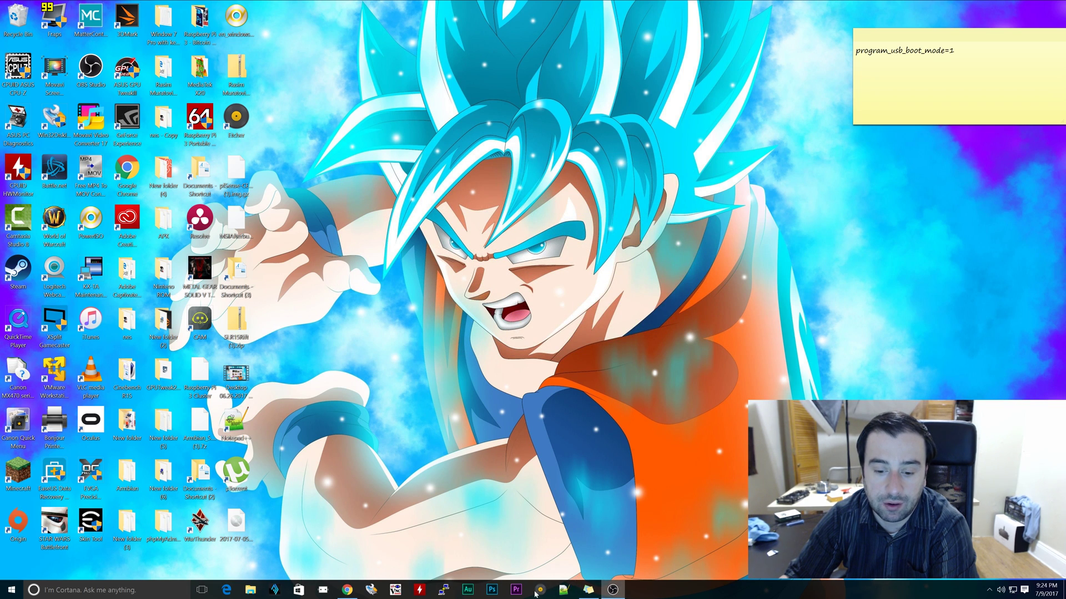
In a new Etcher session, select the 2017-07-05 raspbian-jessie.img file from the Desktop for the second flash
left_click(423, 311)
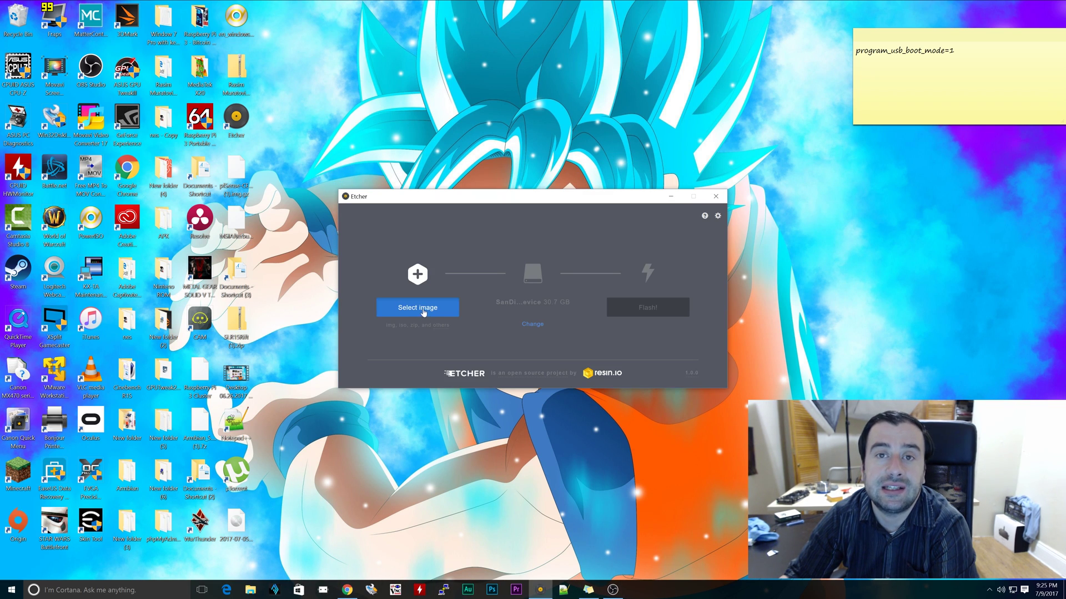
scroll(506, 324, "down", 5)
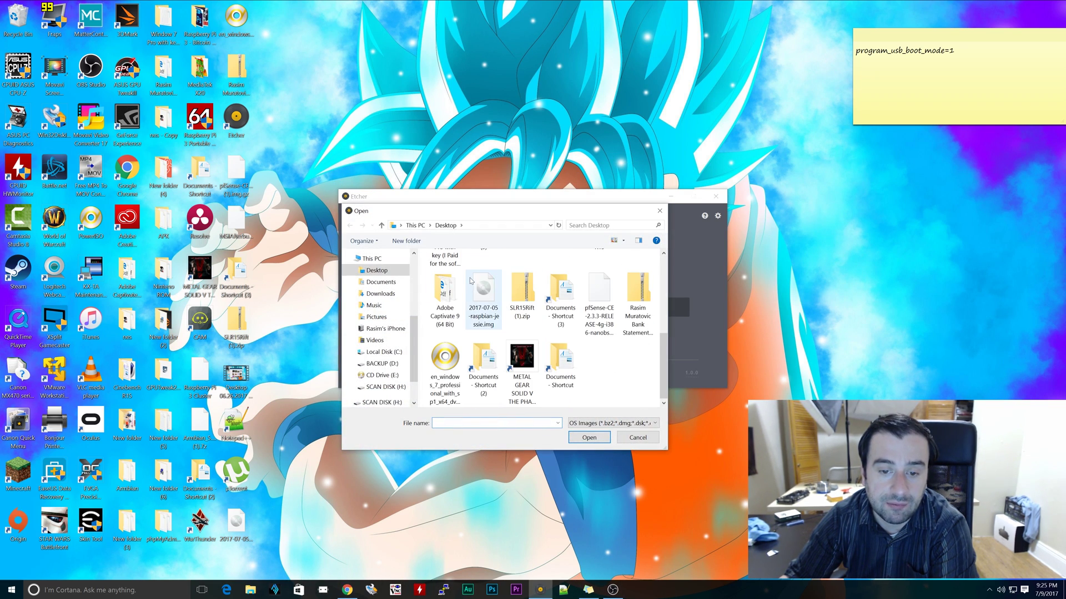
double_click(486, 291)
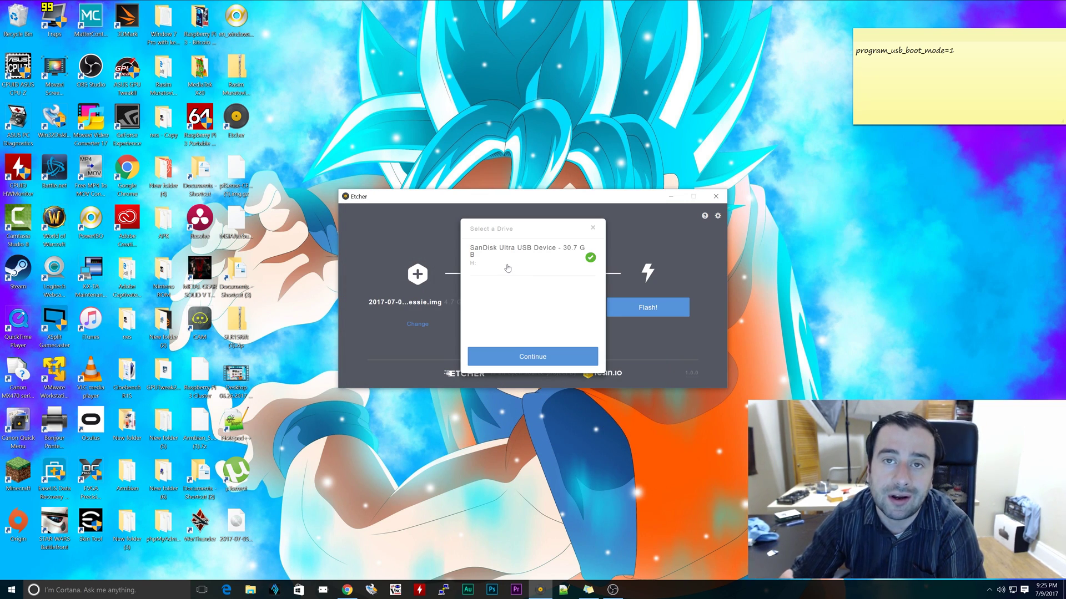
Flash the image to the 30.7 GB SanDisk Ultra USB device (H:) and close Etcher
left_click(535, 252)
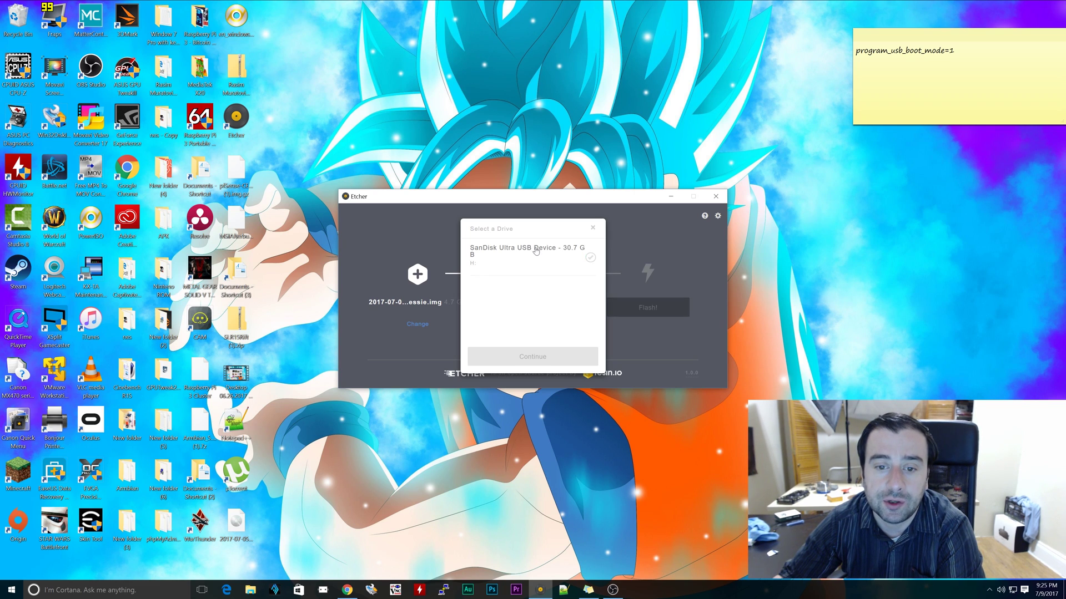
left_click(514, 271)
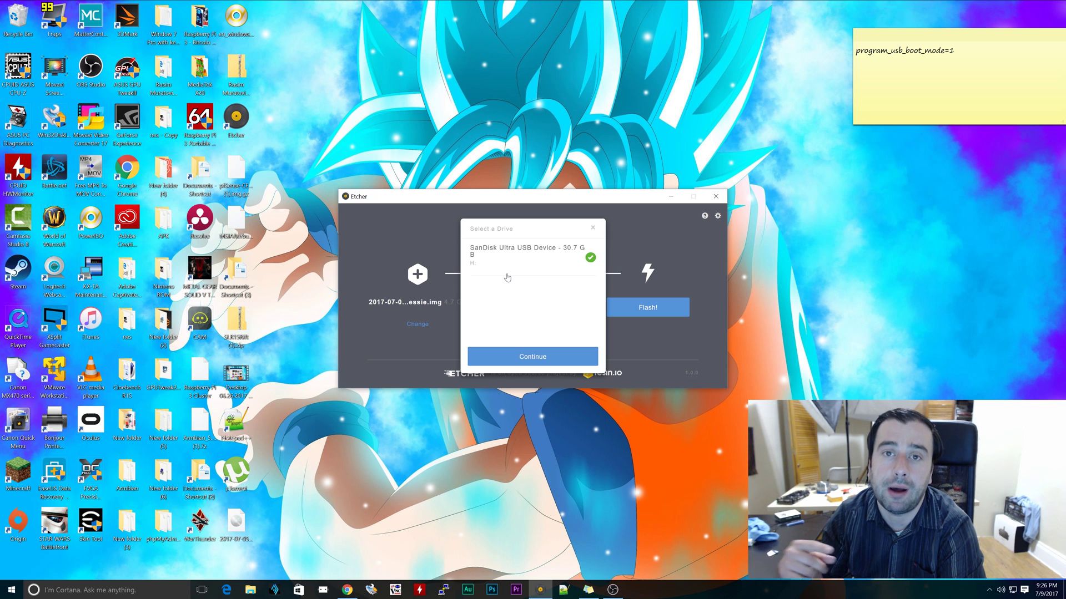
left_click(532, 357)
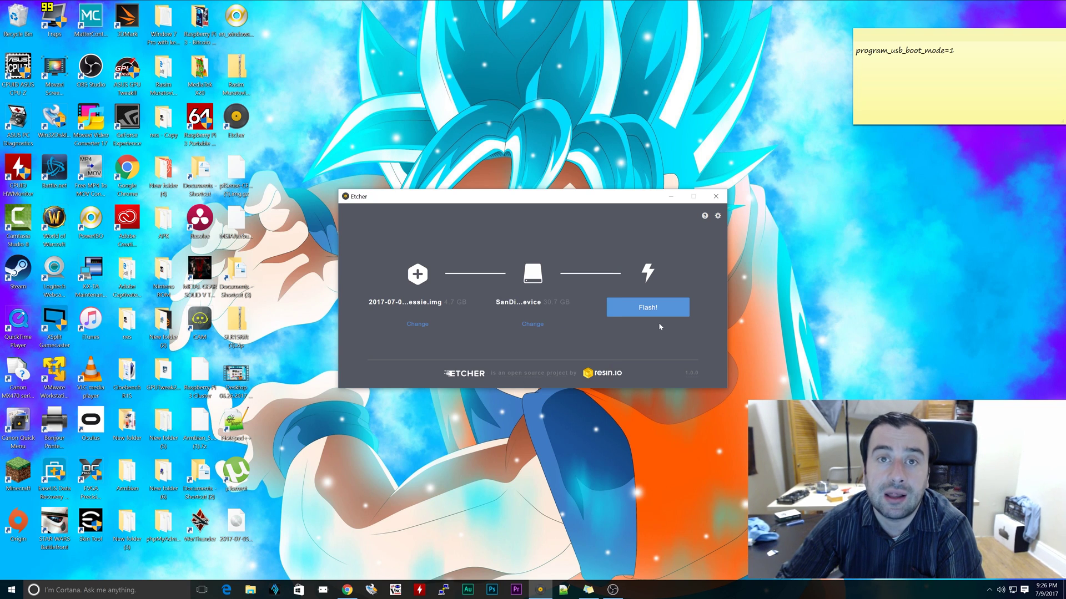
left_click(657, 315)
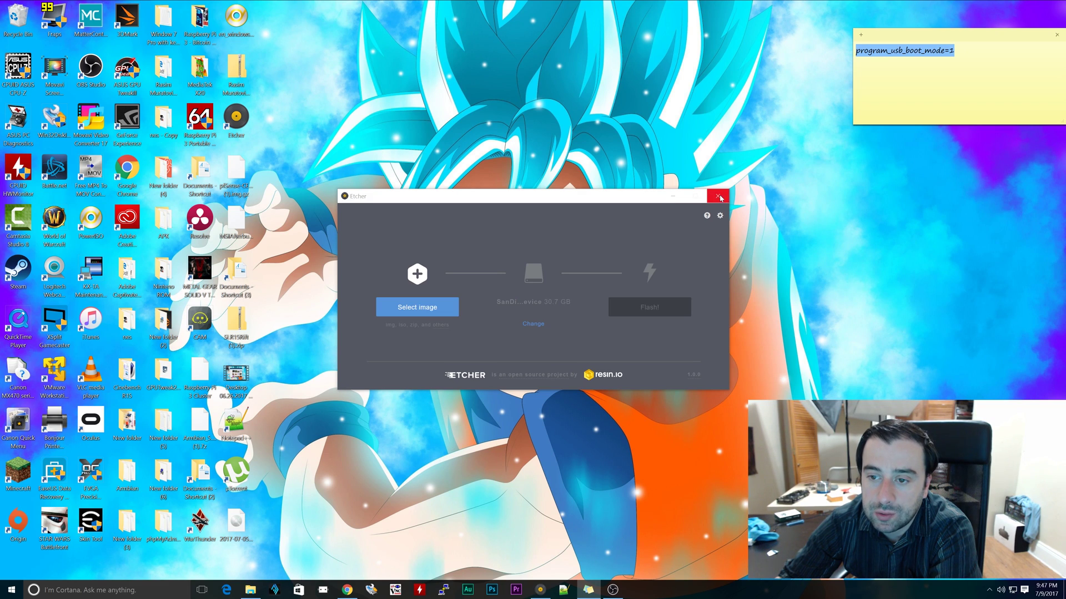
left_click(719, 197)
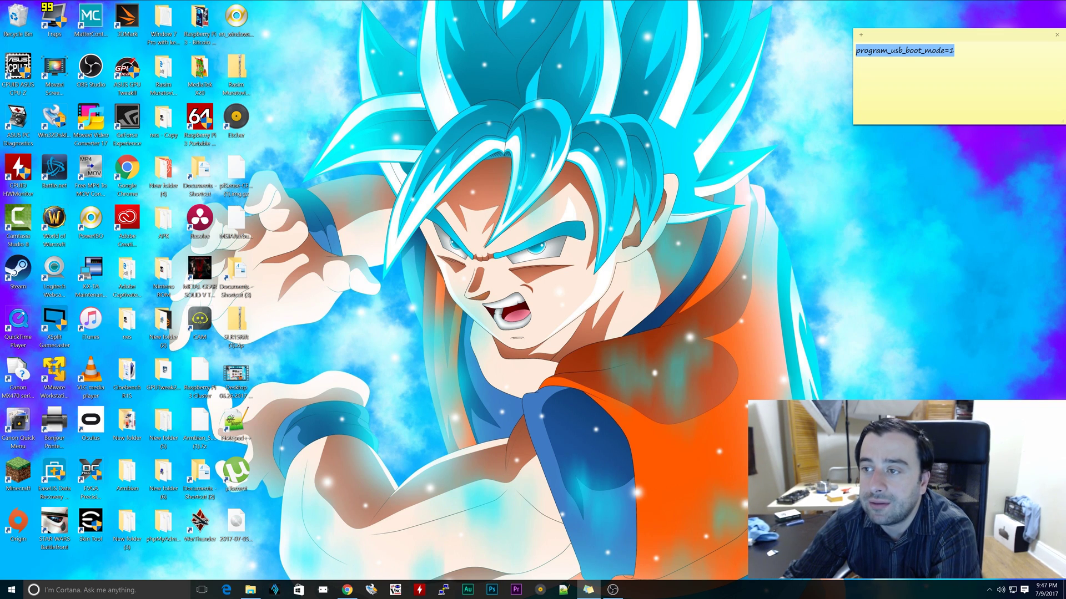
Move the sticky note nearer the centre of the desktop and open config.txt from the boot (G:) drive in Notepad++
left_click_drag(872, 34, 758, 51)
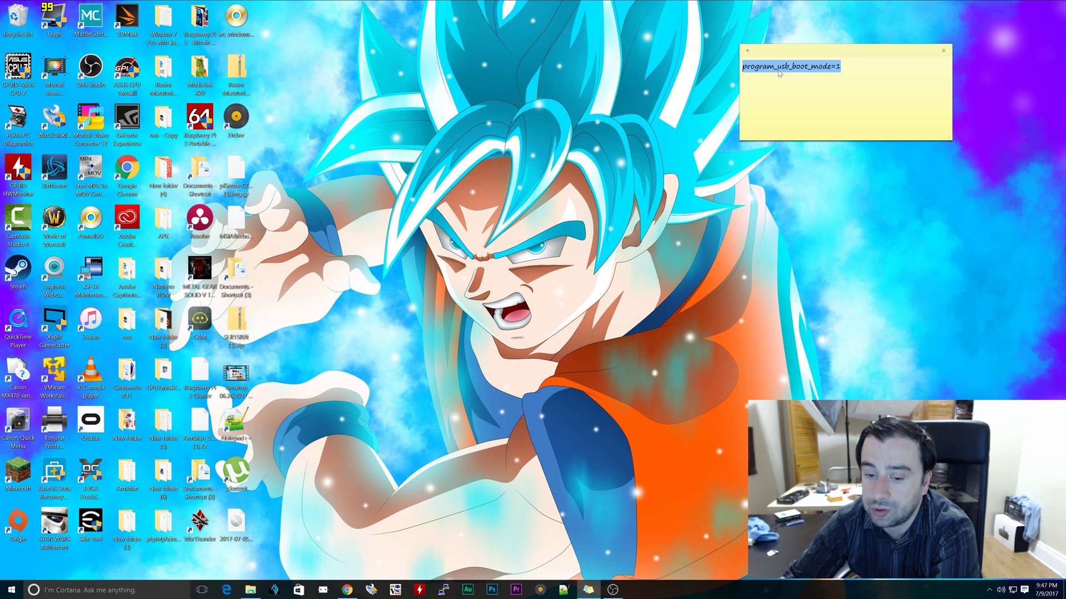
left_click(249, 591)
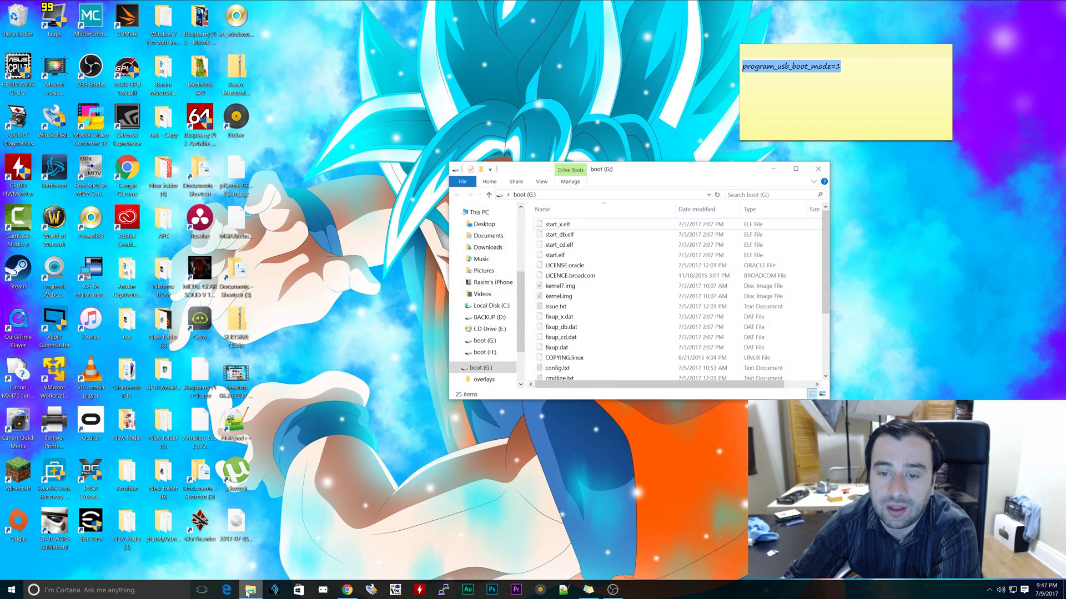
left_click(490, 341)
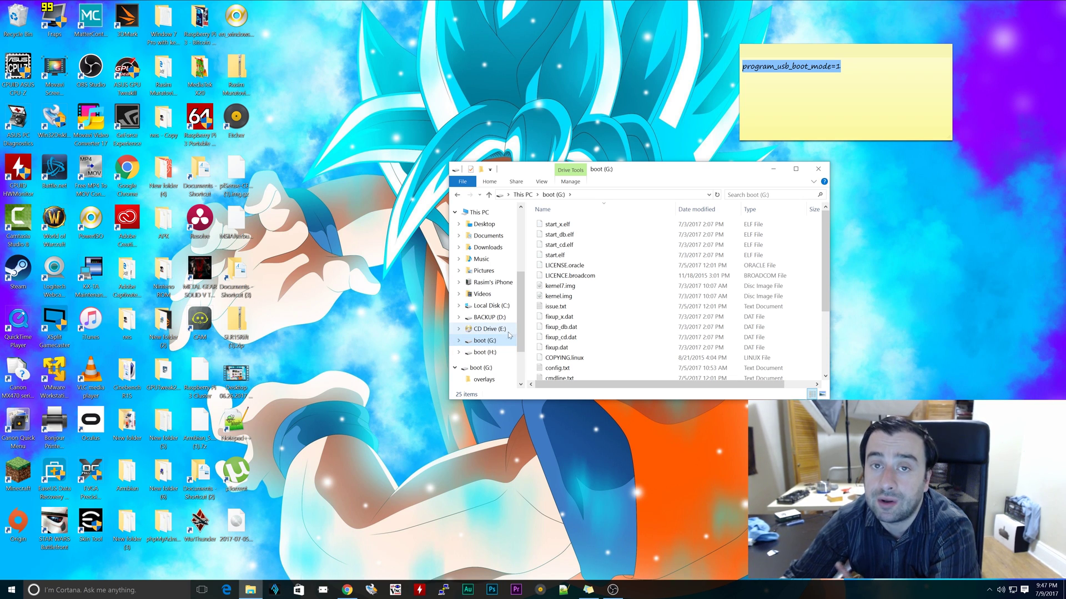
left_click_drag(827, 246, 829, 287)
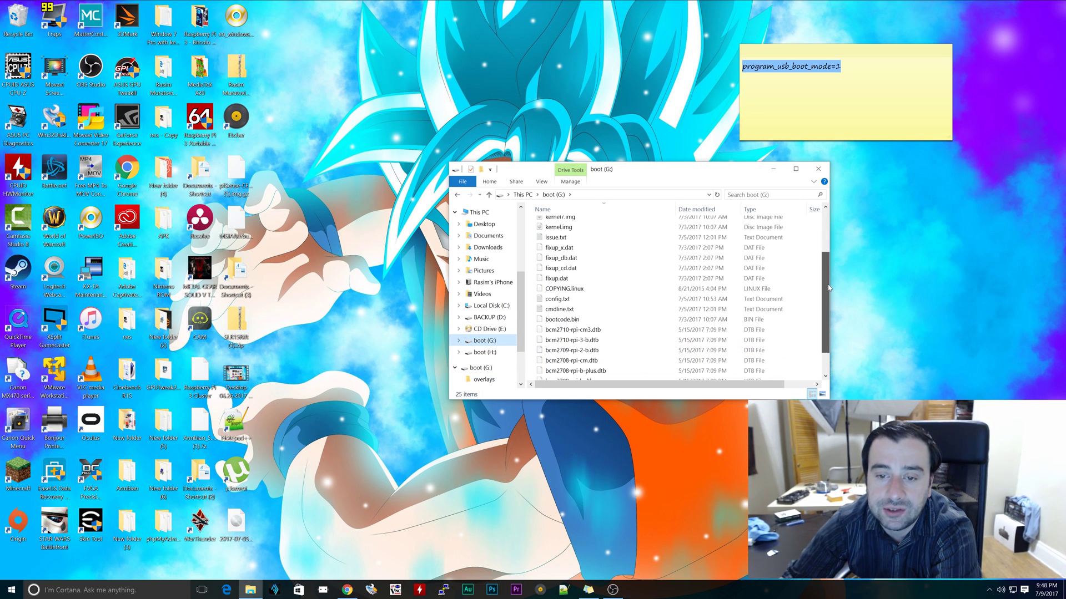
right_click(565, 301)
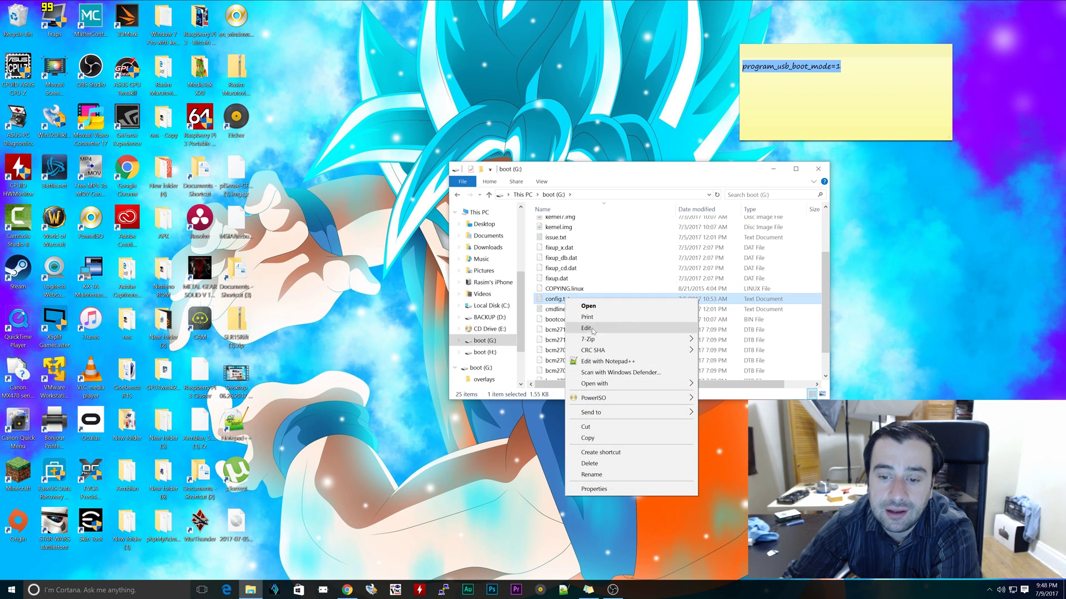
left_click(607, 362)
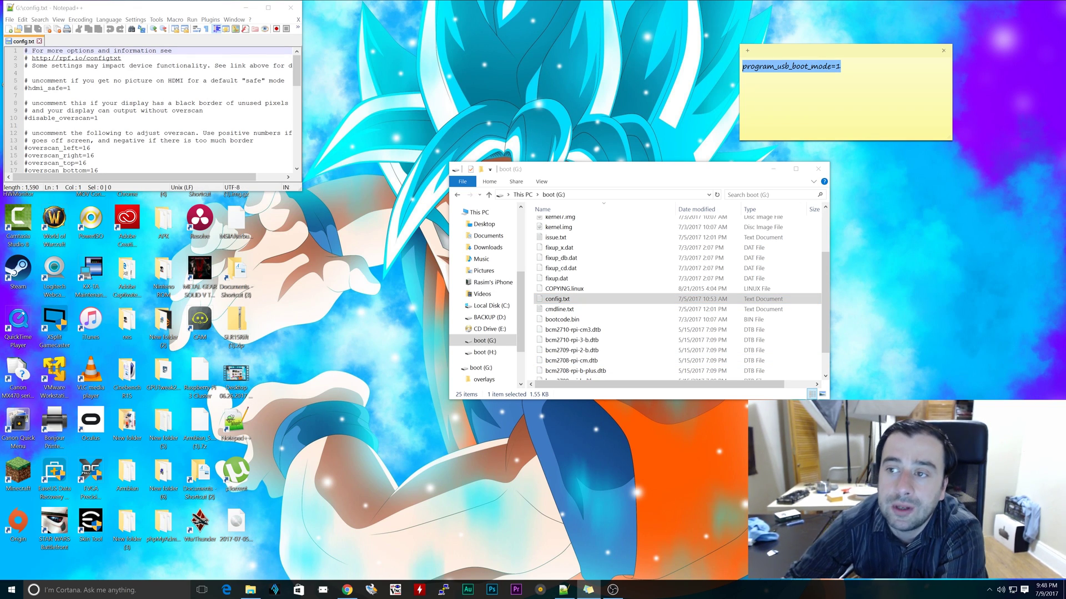
Copy program_usb_boot_mode=1 from the sticky note onto a new line 58 below dtparam=audio=on in config.txt, and save the file
right_click(811, 65)
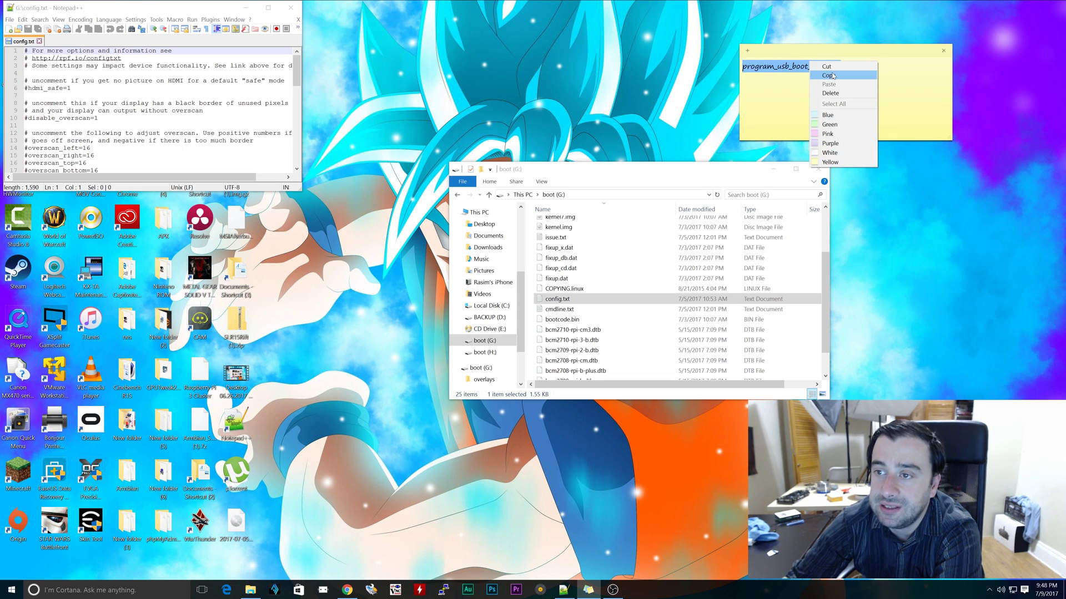
left_click(828, 75)
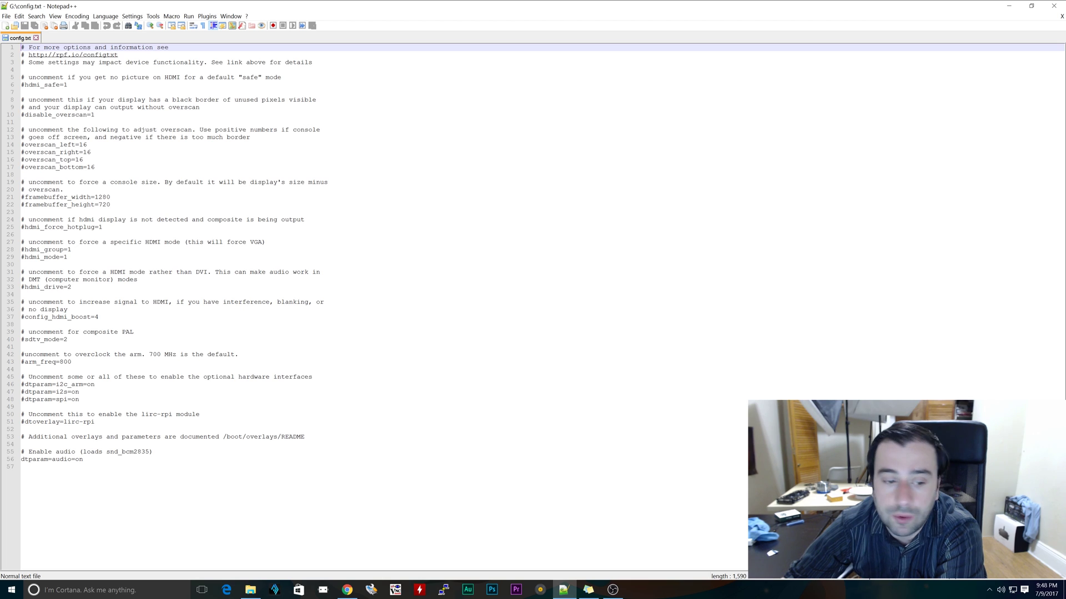
left_click(83, 459)
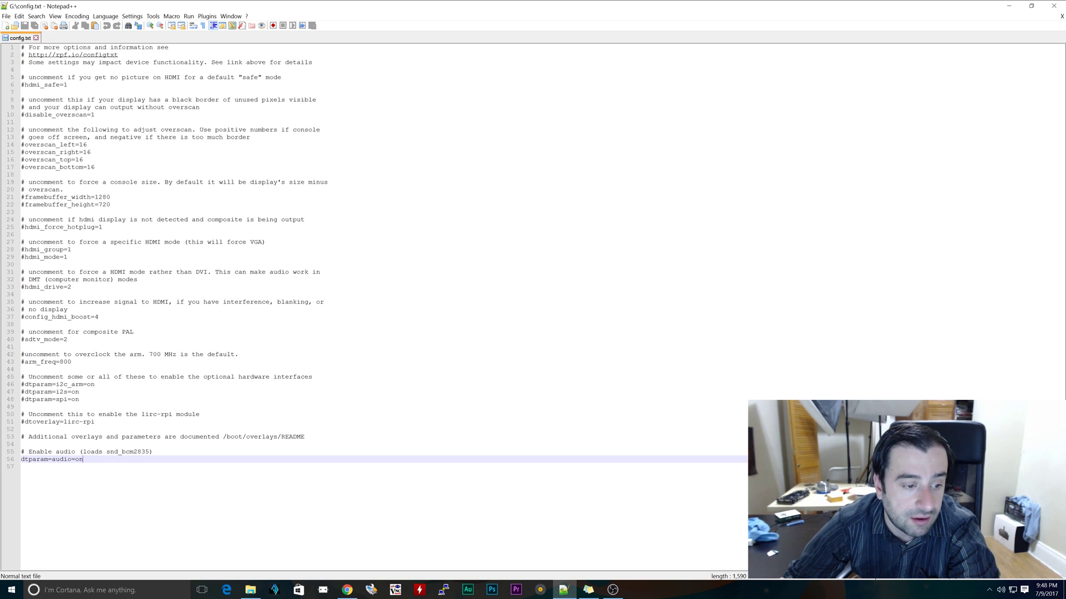
key("Return")
key("Return")
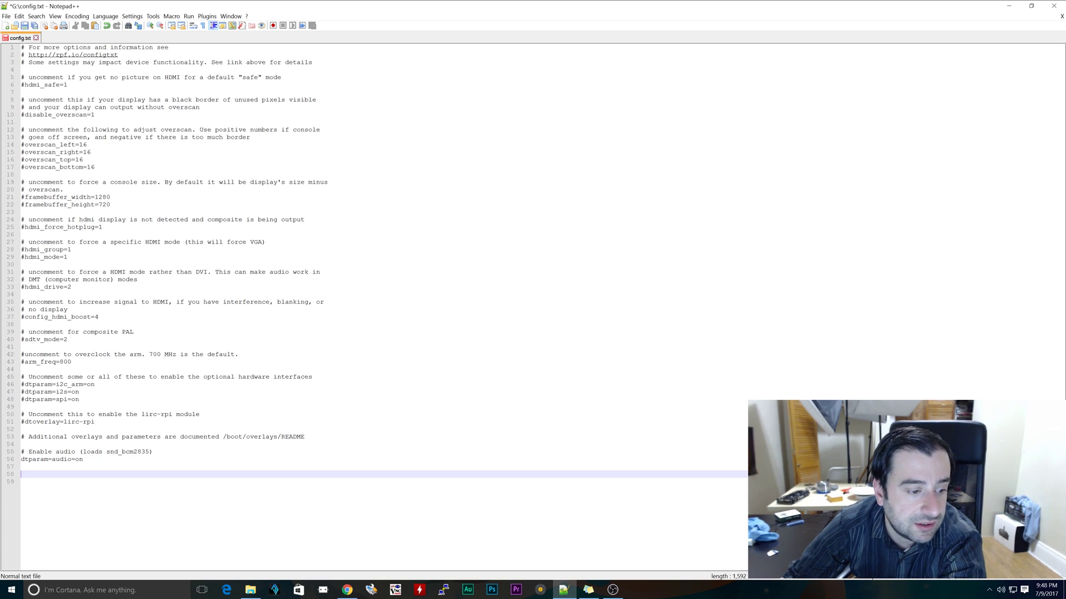
right_click(62, 476)
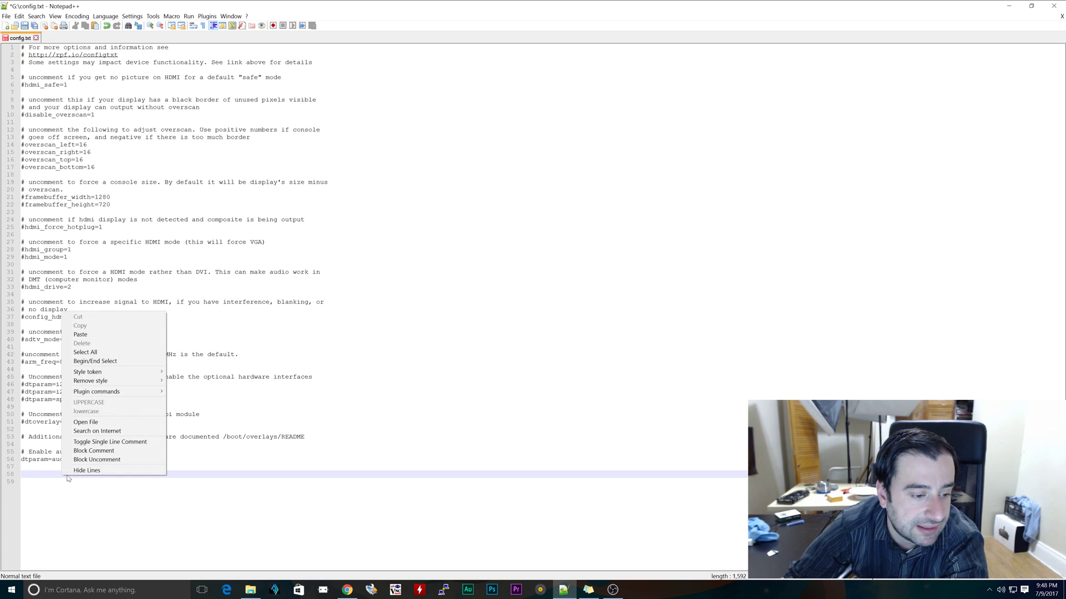
left_click(83, 336)
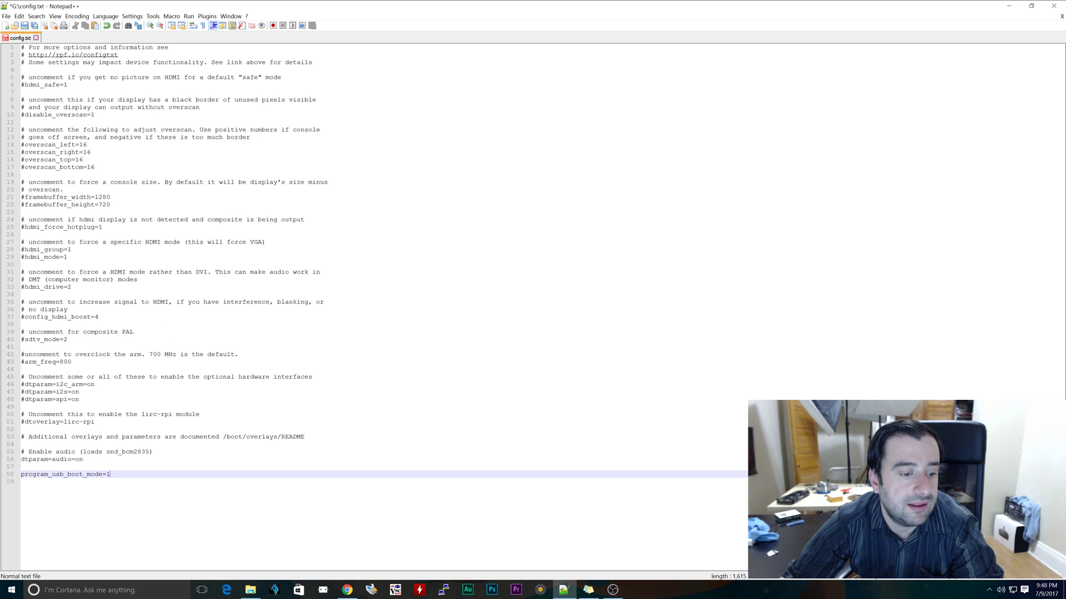
key("shift+Home")
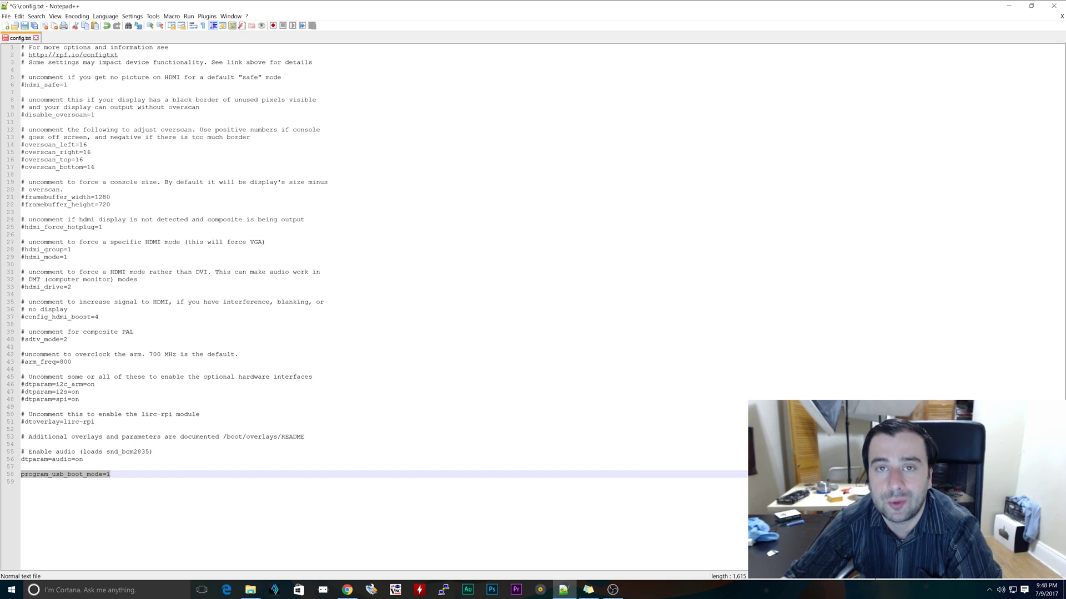
left_click(24, 26)
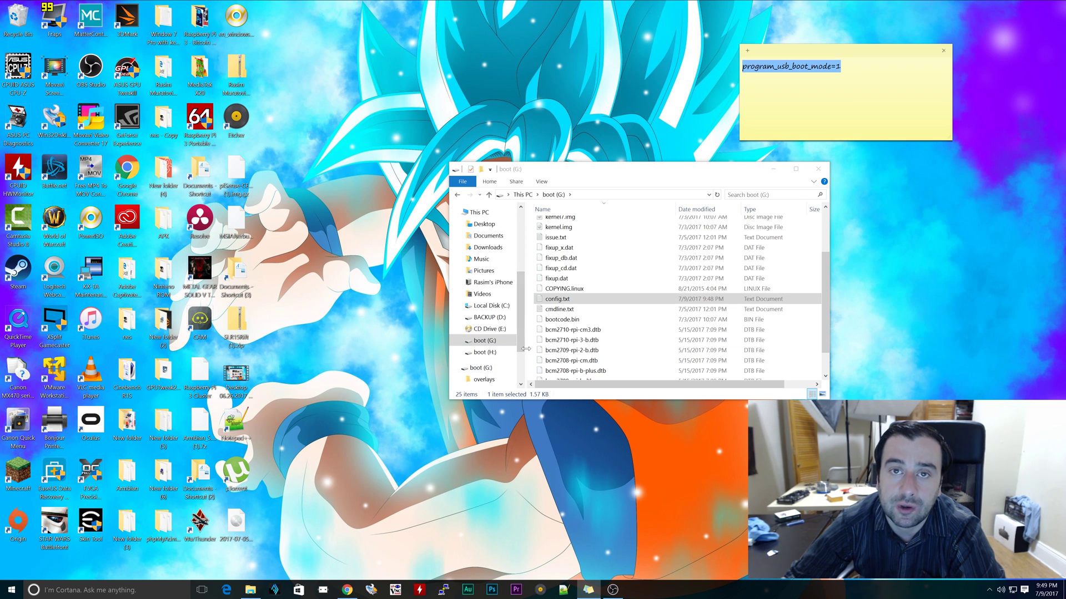
Open config.txt from the boot (H:) drive in Notepad++
left_click(482, 353)
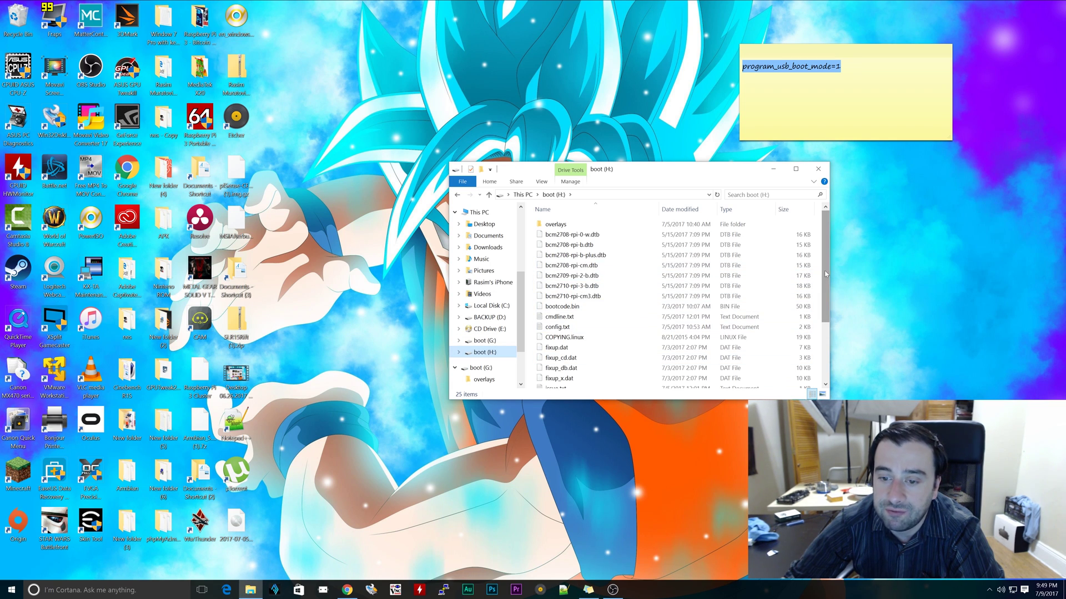
left_click_drag(825, 274, 829, 298)
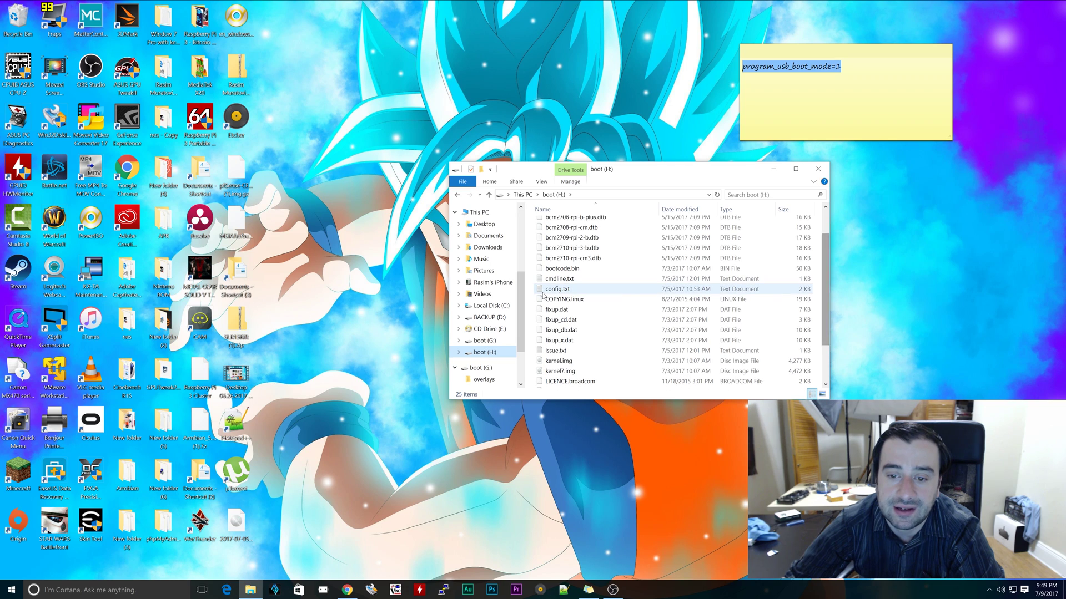
right_click(565, 289)
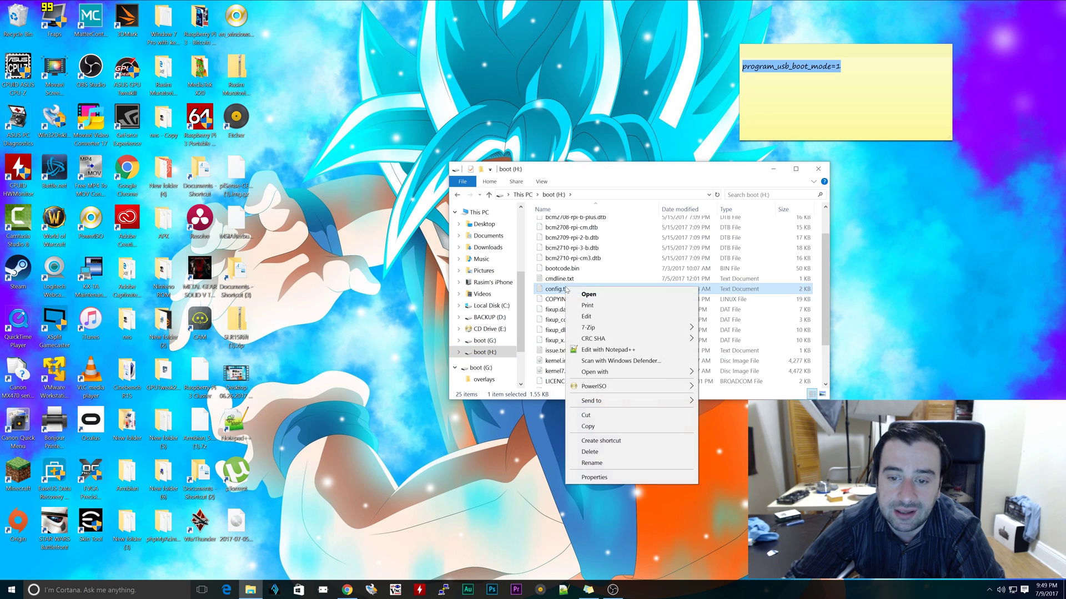
left_click(605, 350)
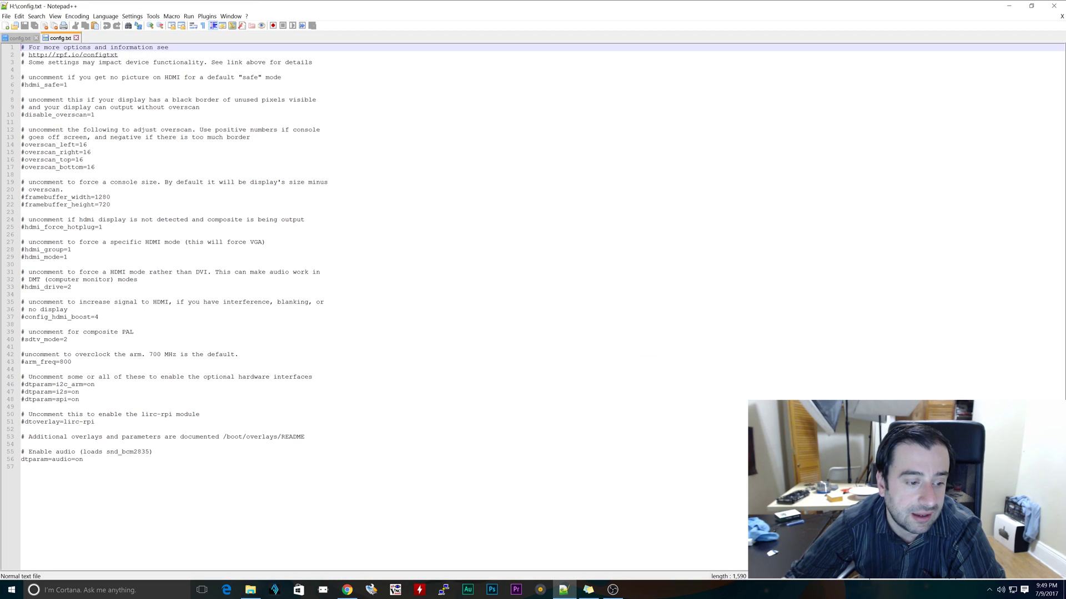
Paste program_usb_boot_mode=1 onto a new line 58 below dtparam=audio=on in the H: drive's config.txt, and save the file
left_click(83, 460)
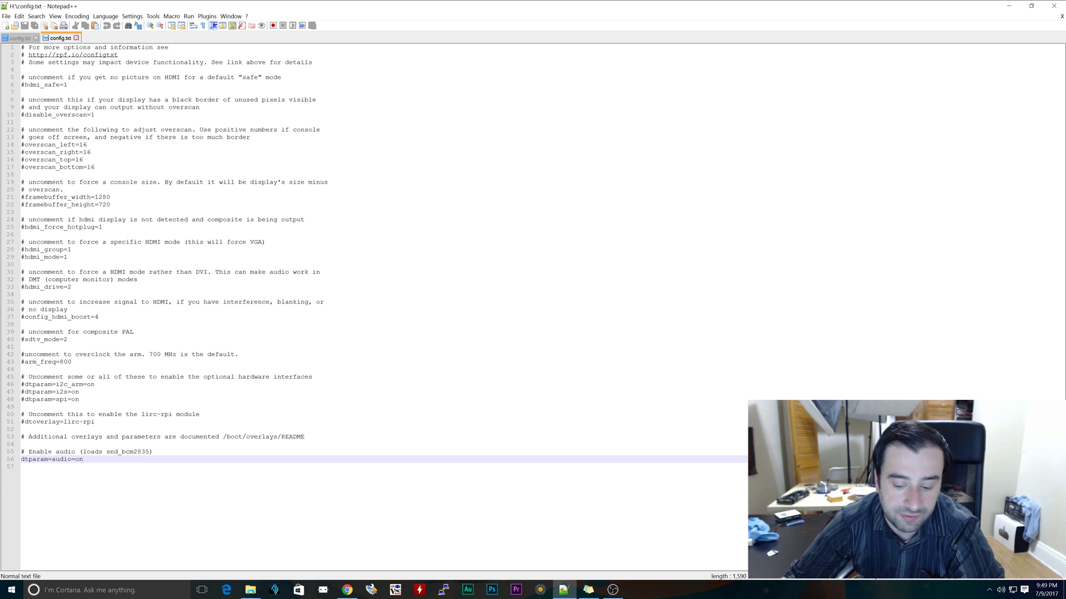
key("Return")
key("Return")
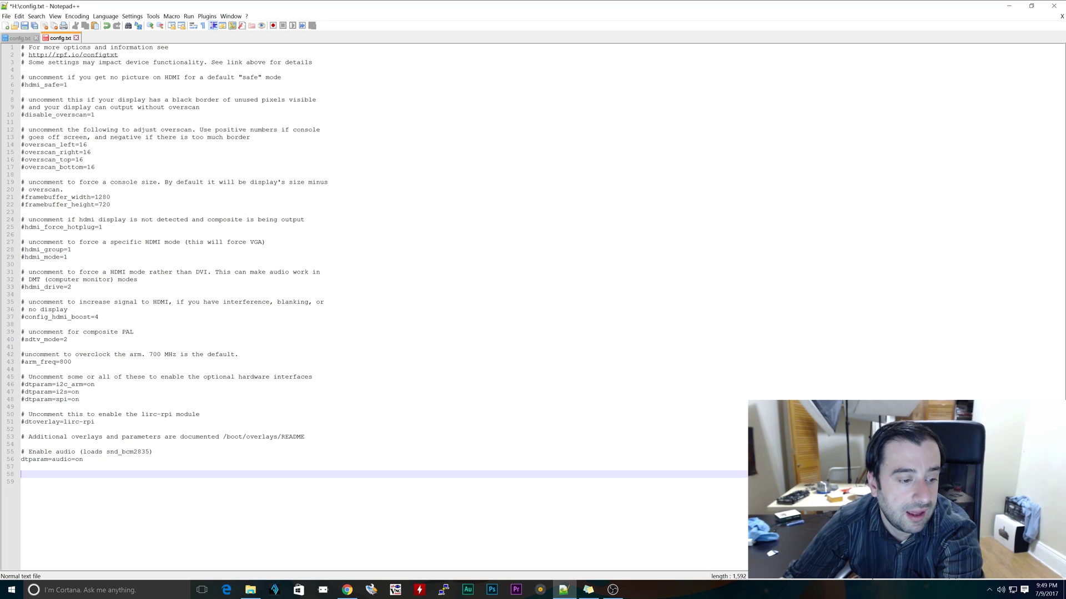
right_click(40, 474)
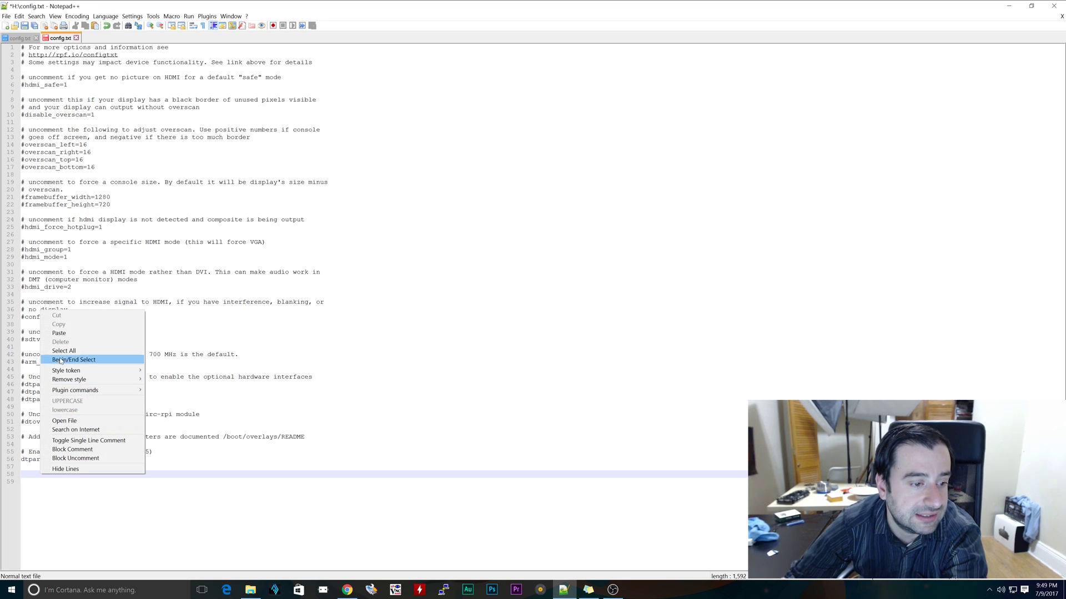
left_click(59, 333)
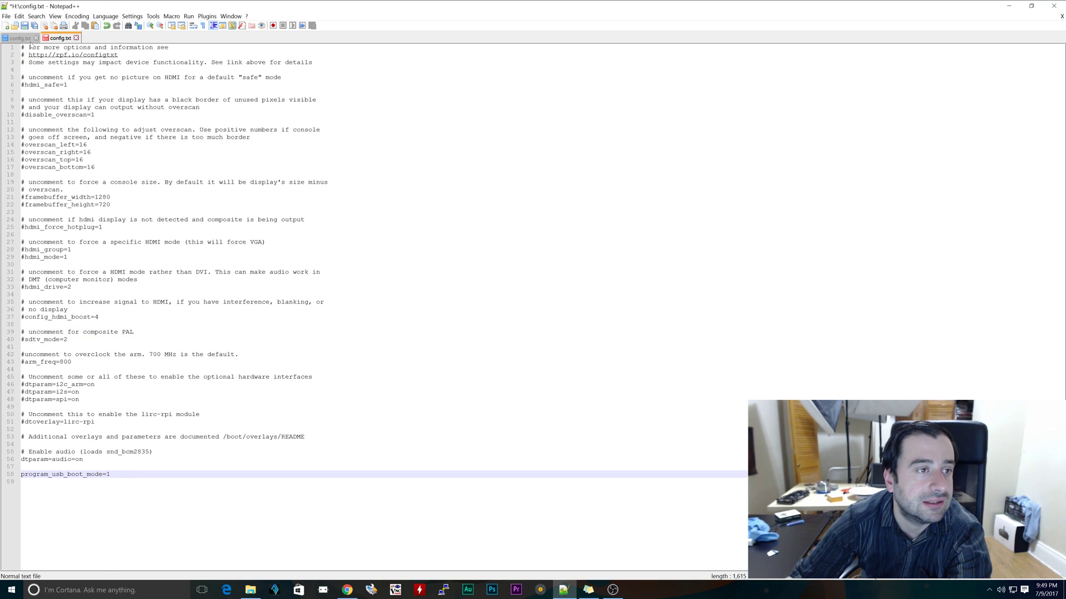
left_click(24, 25)
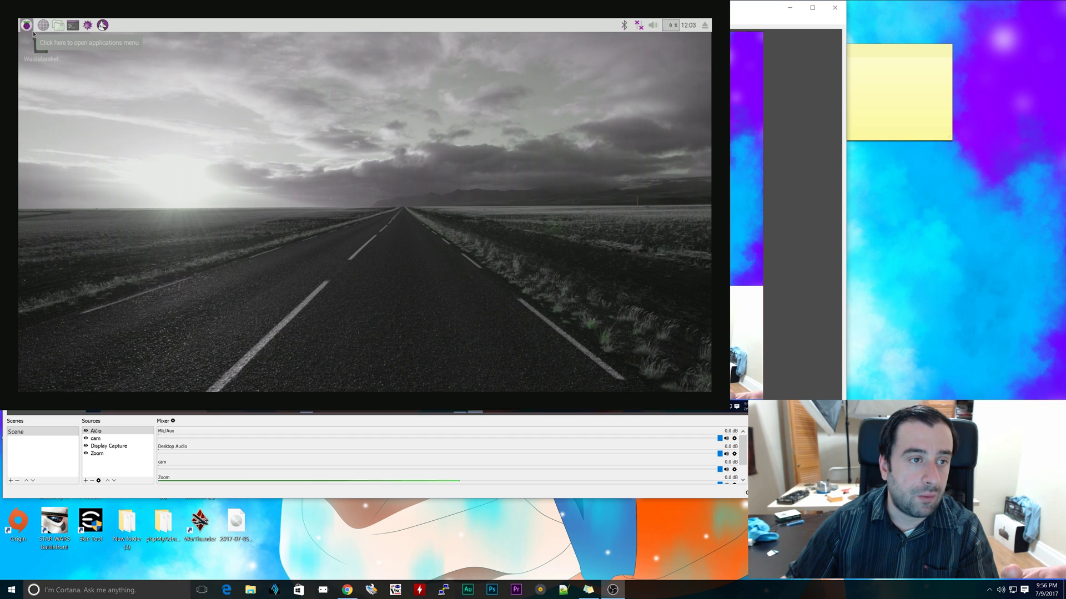
Switch to the Raspbian desktop and shut down the Raspberry Pi
left_click(109, 445)
left_click(25, 29)
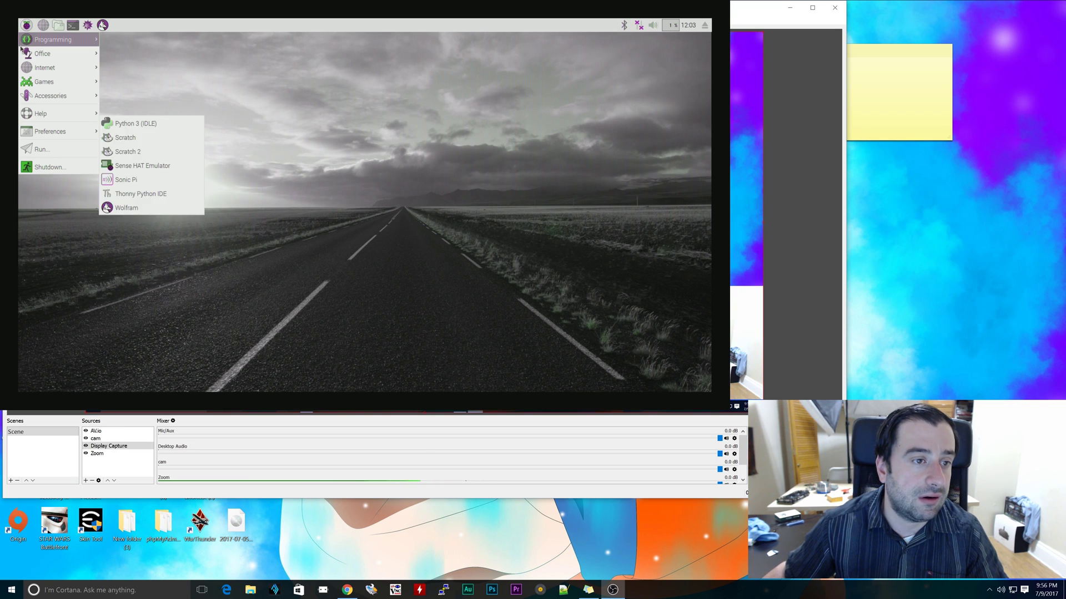
left_click(49, 167)
left_click(333, 203)
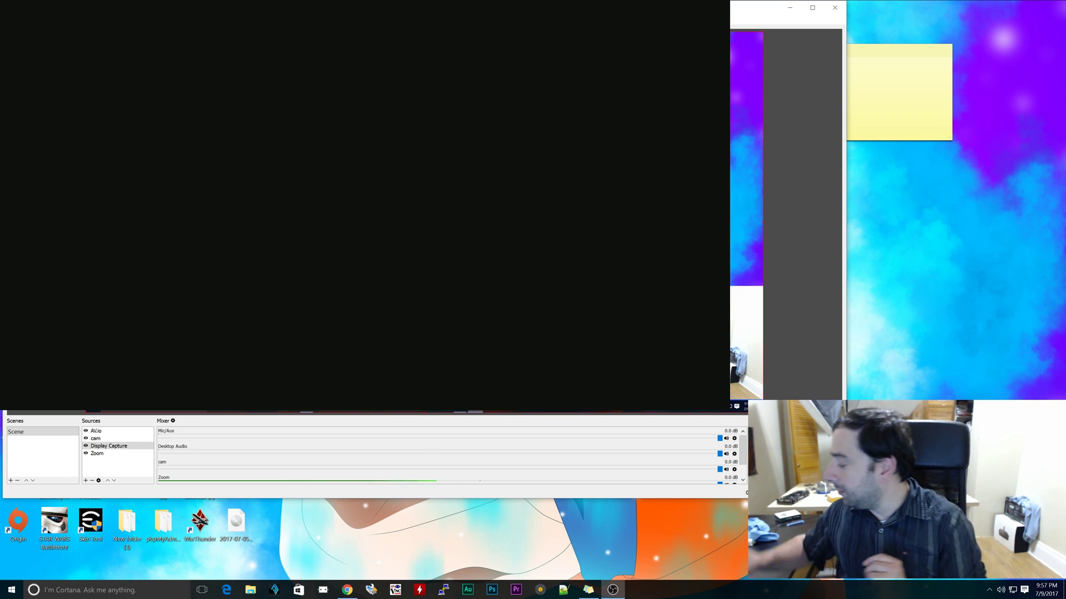